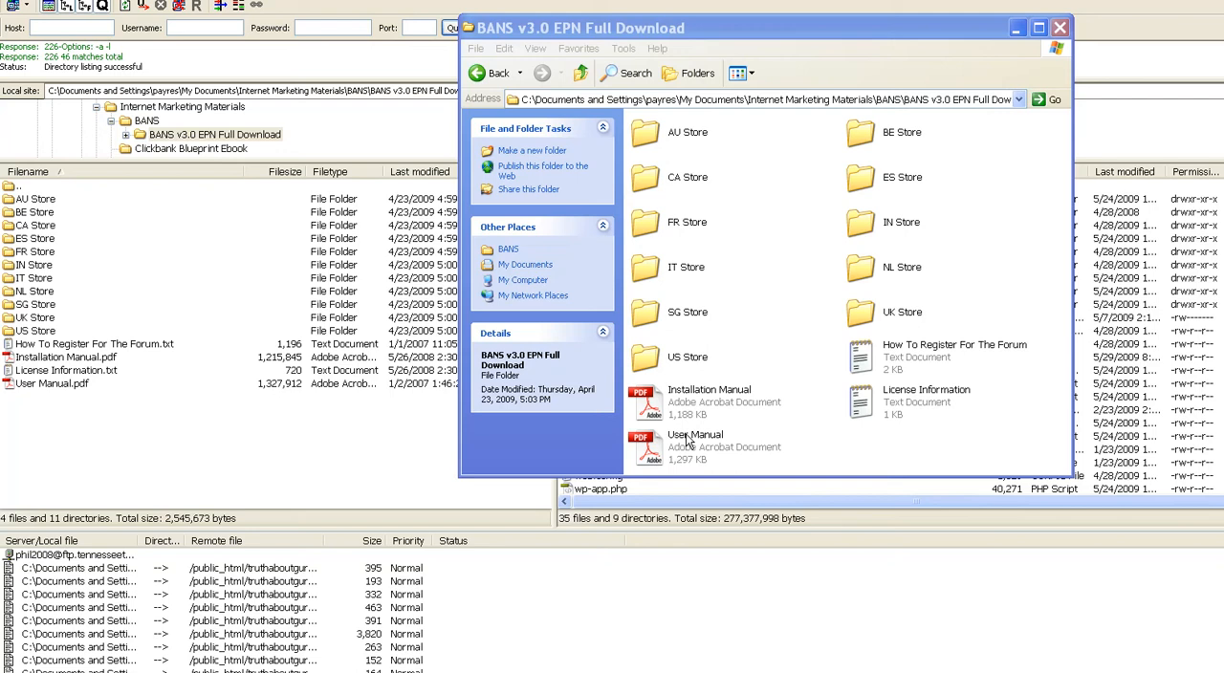
Step: Open the Installation Manual PDF from the BANS v3.0 EPN Full Download folder, skim through its pages, and close it
left_click(694, 412)
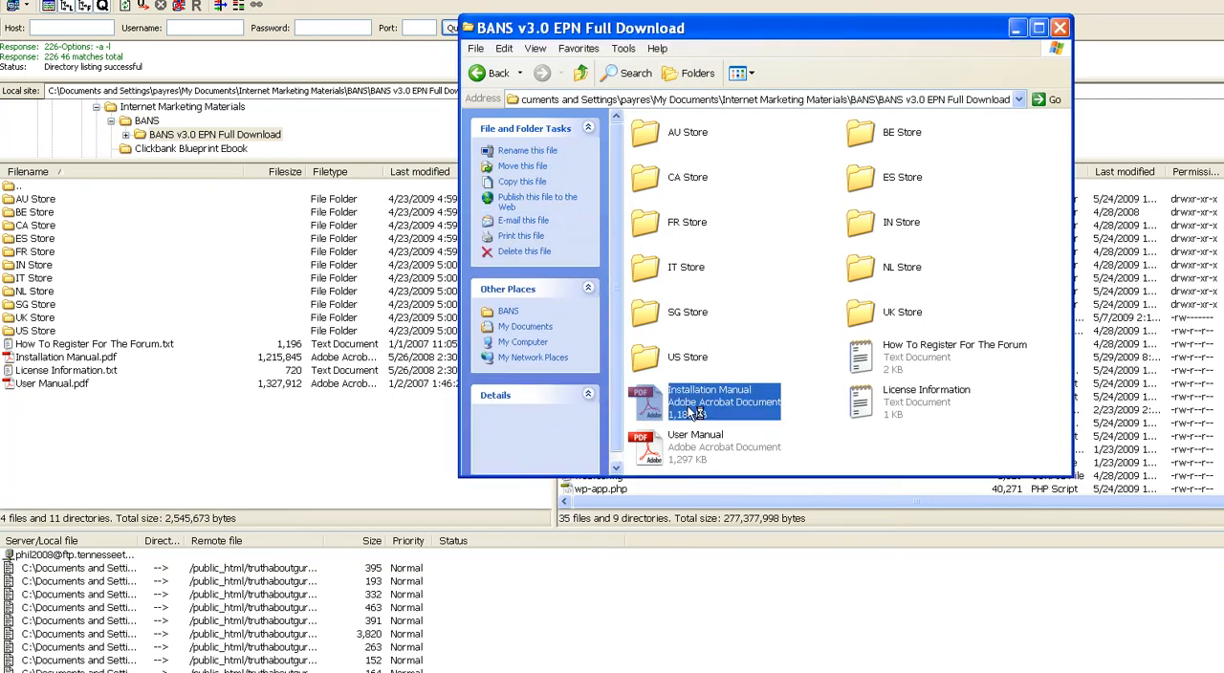
double_click(693, 411)
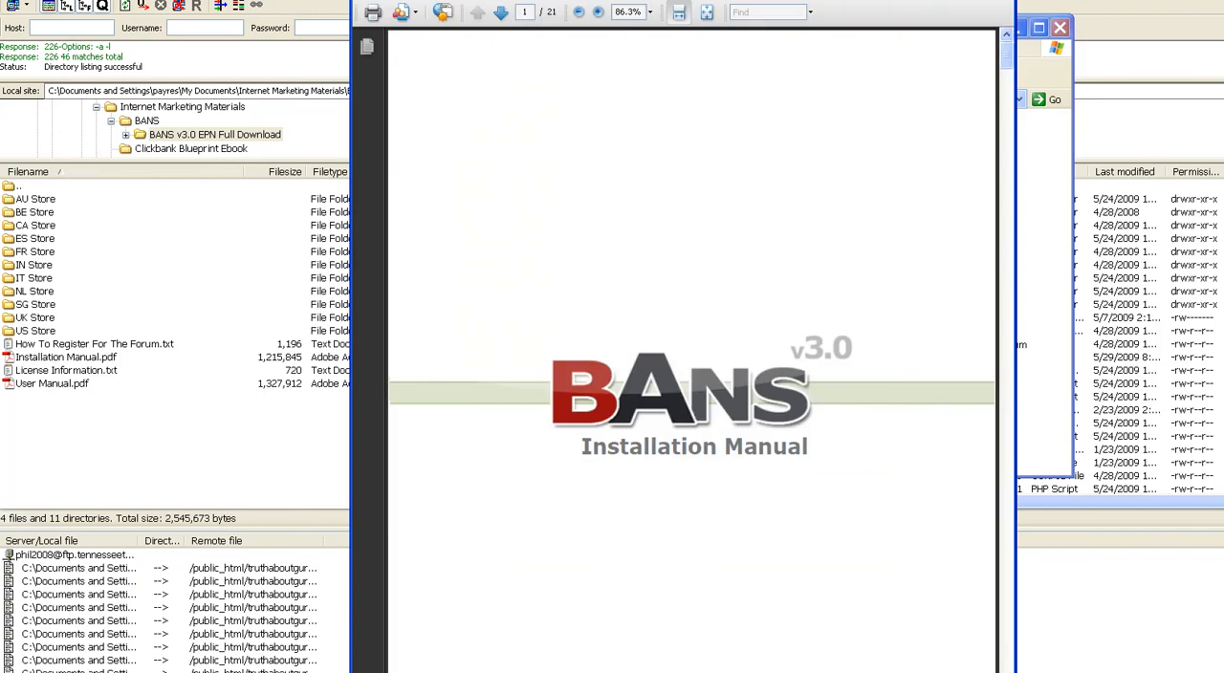
scroll(692, 354, "down", 20)
scroll(692, 353, "down", 20)
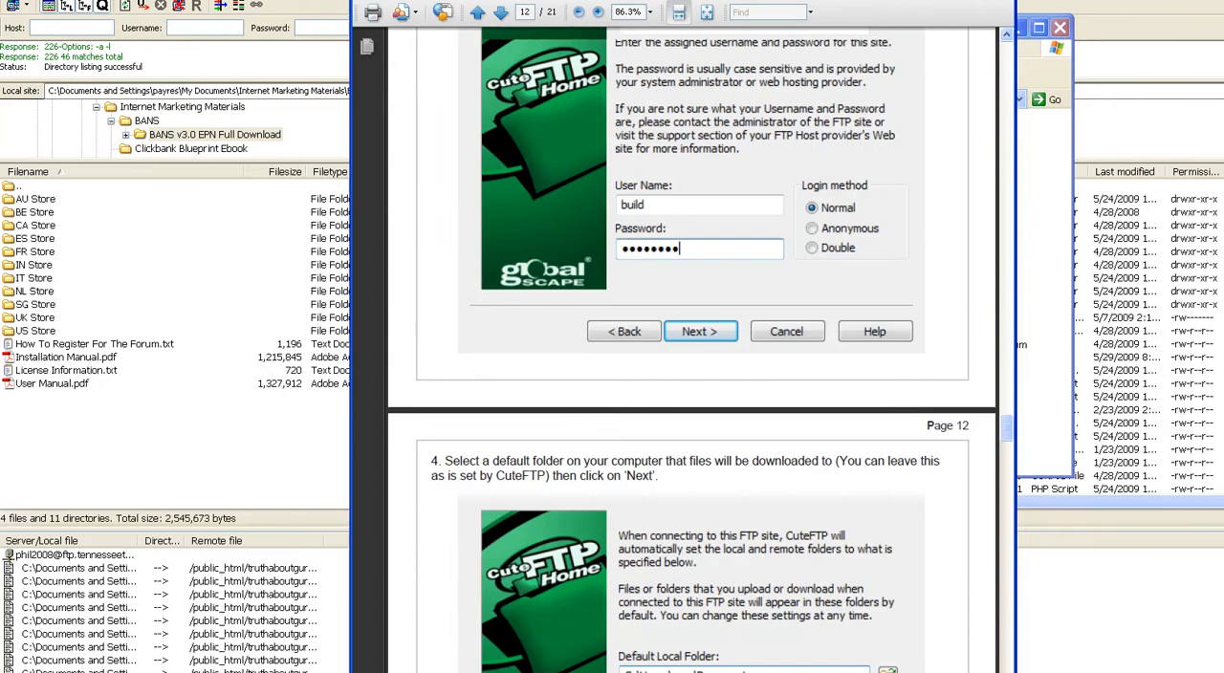
scroll(692, 354, "down", 20)
scroll(691, 353, "down", 6)
scroll(691, 353, "down", 4)
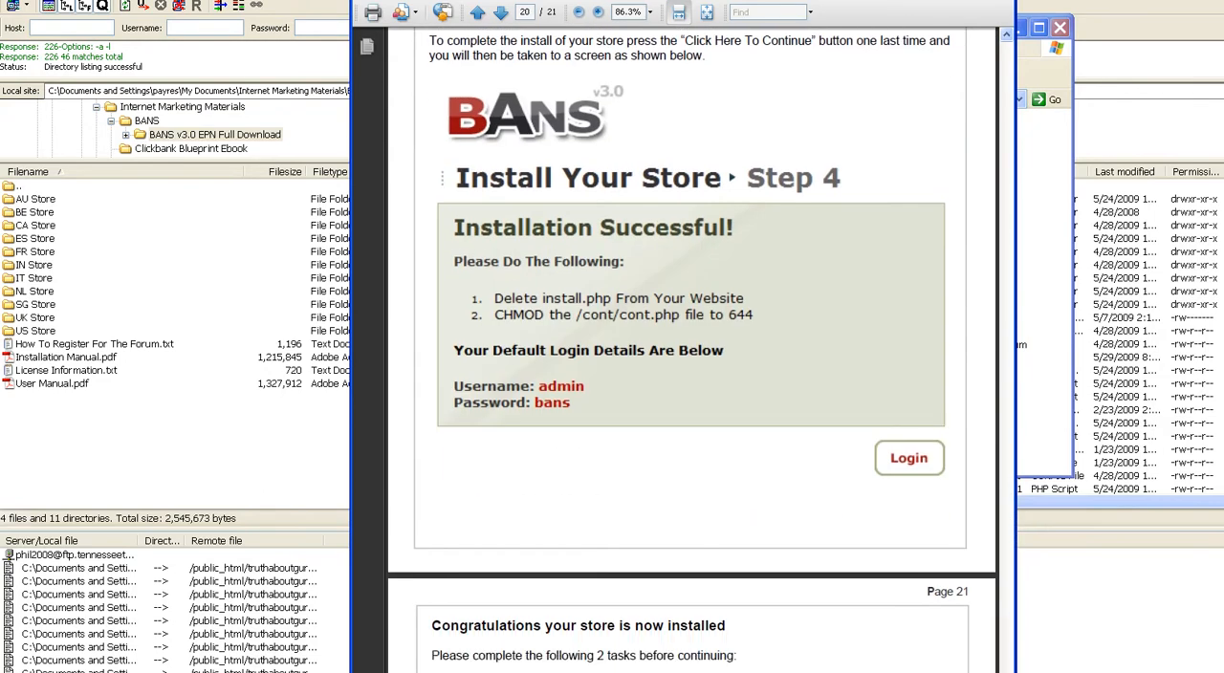
scroll(692, 354, "down", 6)
left_click_drag(1008, 668, 1011, 52)
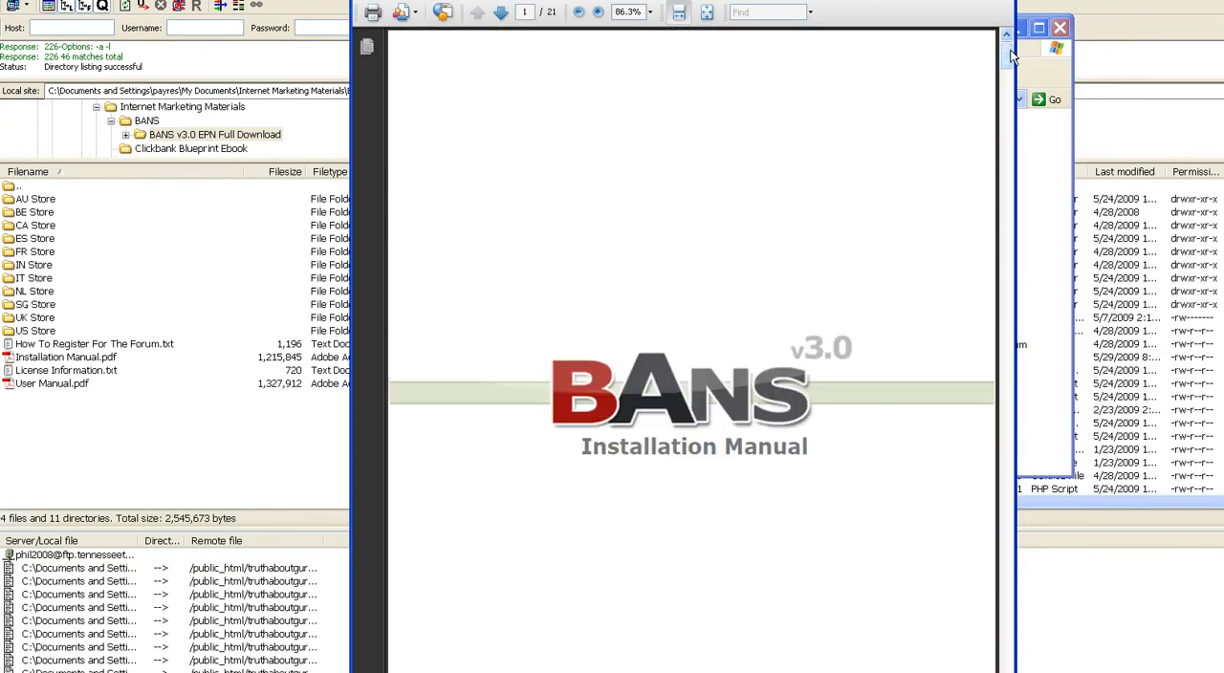
key("alt+F4")
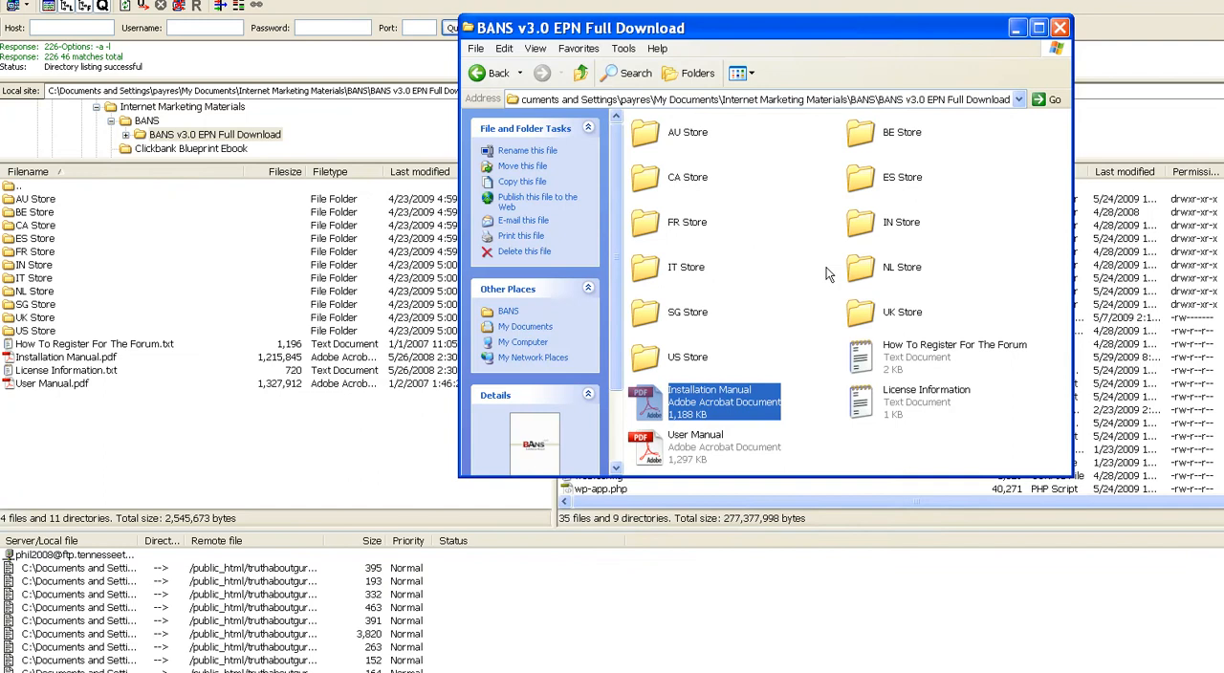
Step: Open the User Manual PDF from the BANS download folder, skim its pages on store settings, and close it
left_click(708, 446)
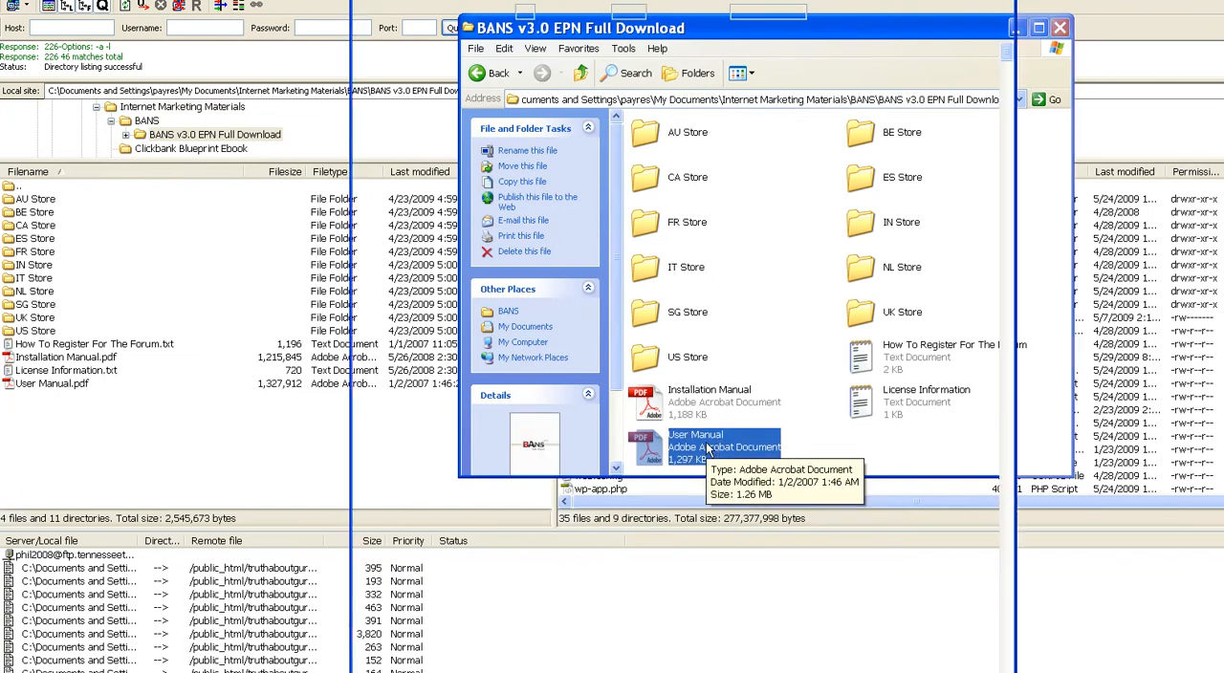
scroll(1003, 666, "down", 20)
scroll(1003, 666, "down", 20)
scroll(1003, 667, "down", 20)
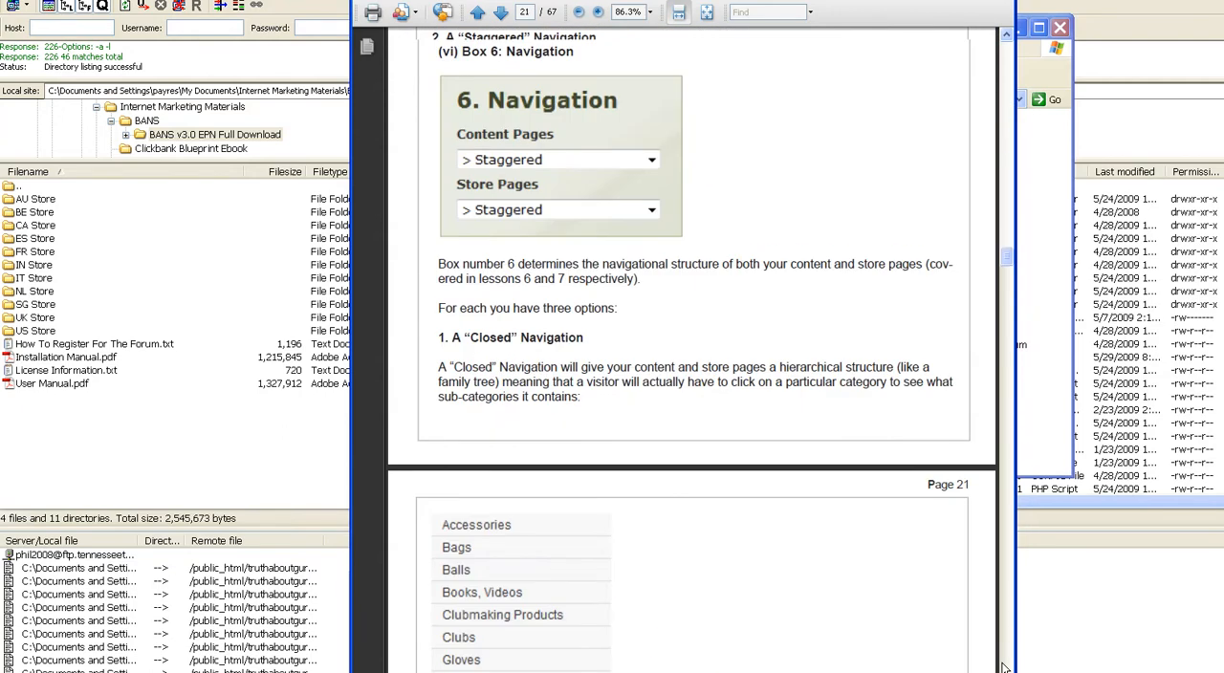
scroll(1003, 666, "down", 20)
scroll(1001, 373, "down", 10)
scroll(692, 363, "down", 20)
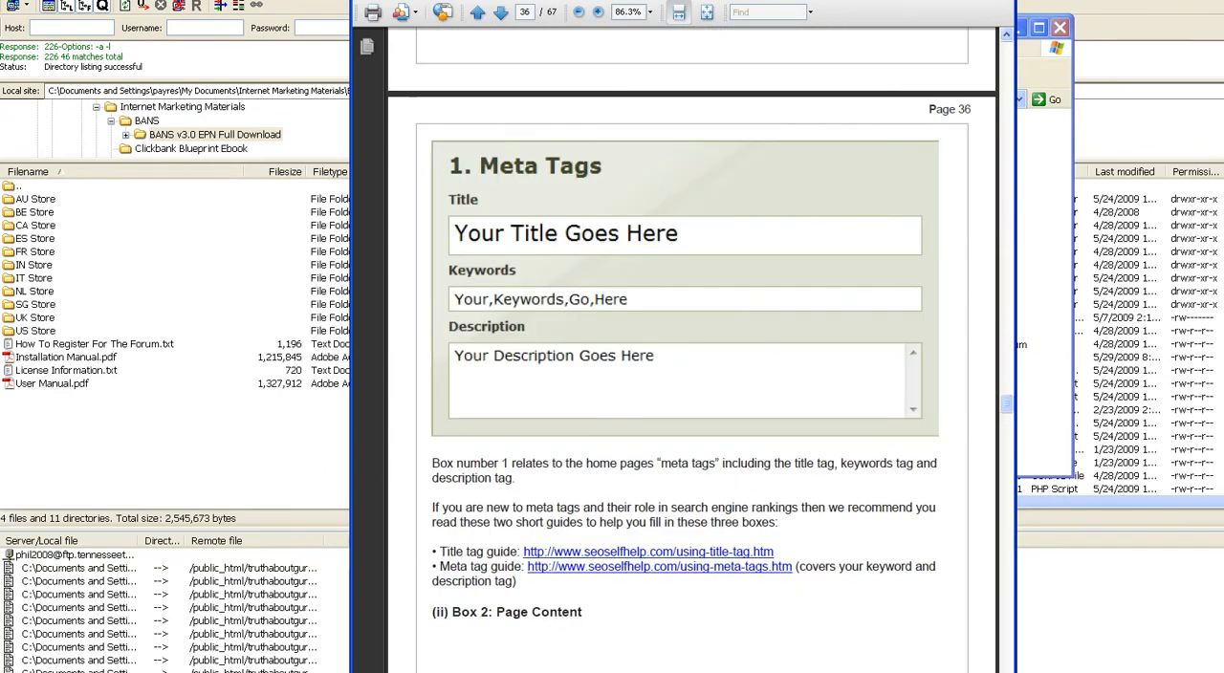
left_click(1001, 1)
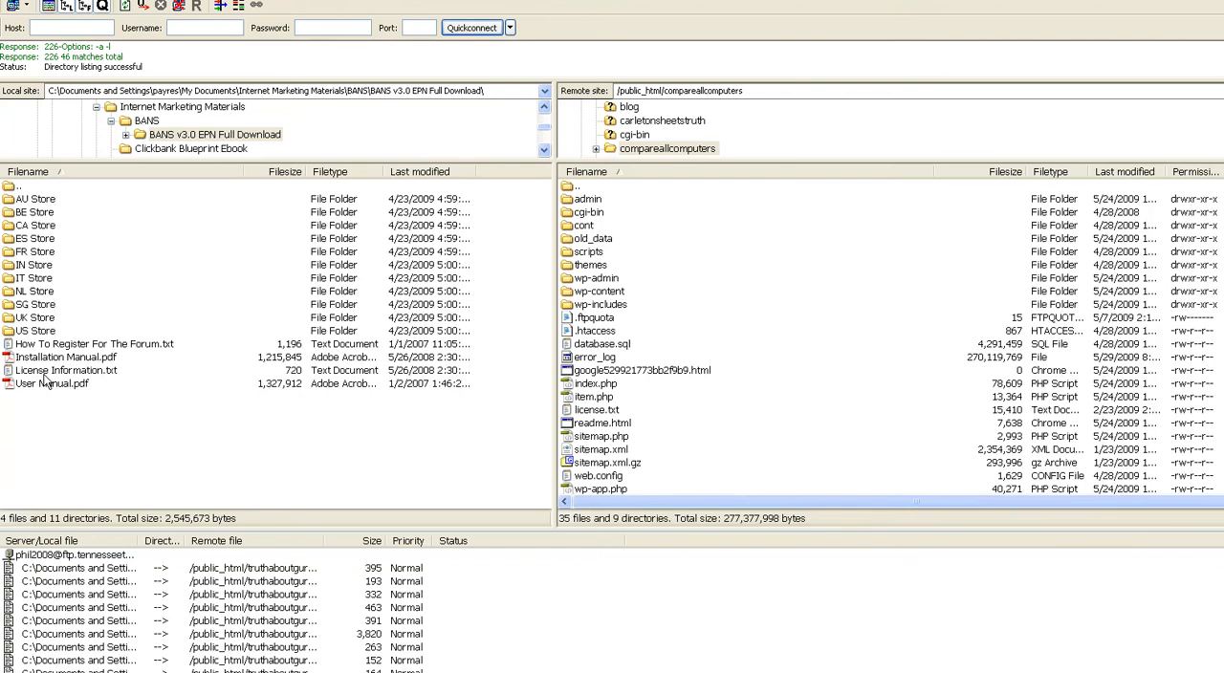
Step: Upload all files and folders from the local US Store folder to /public_html/compareallcomputers on the server
double_click(42, 331)
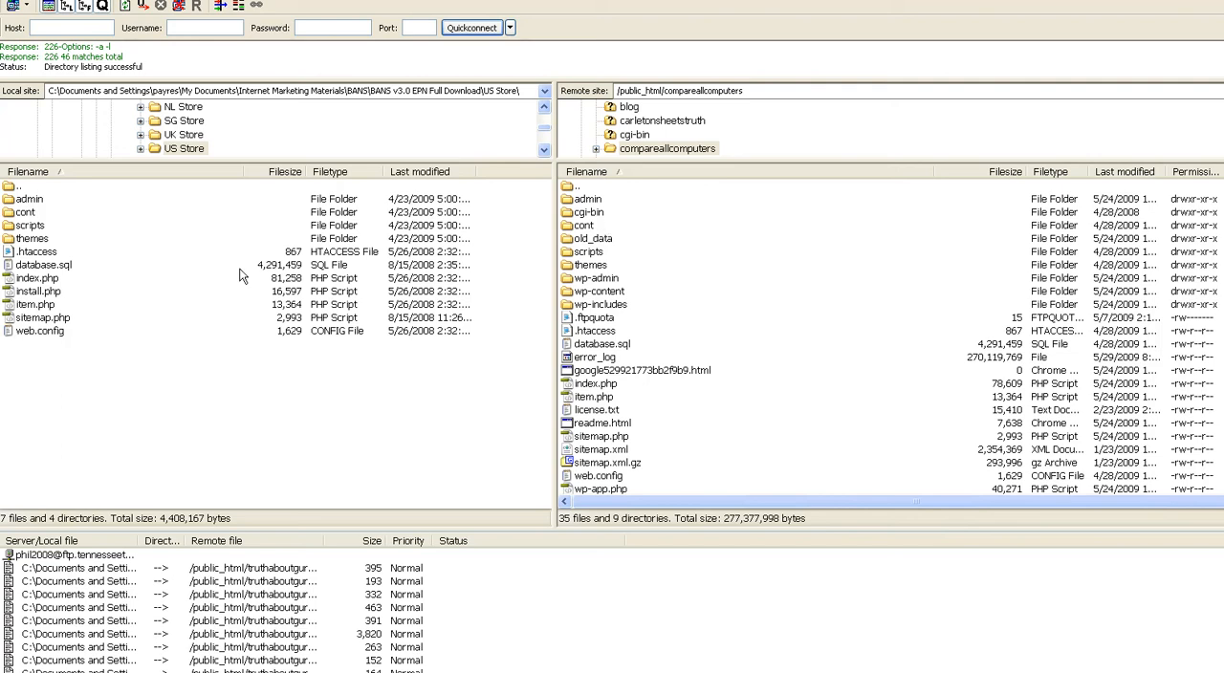
left_click(33, 203)
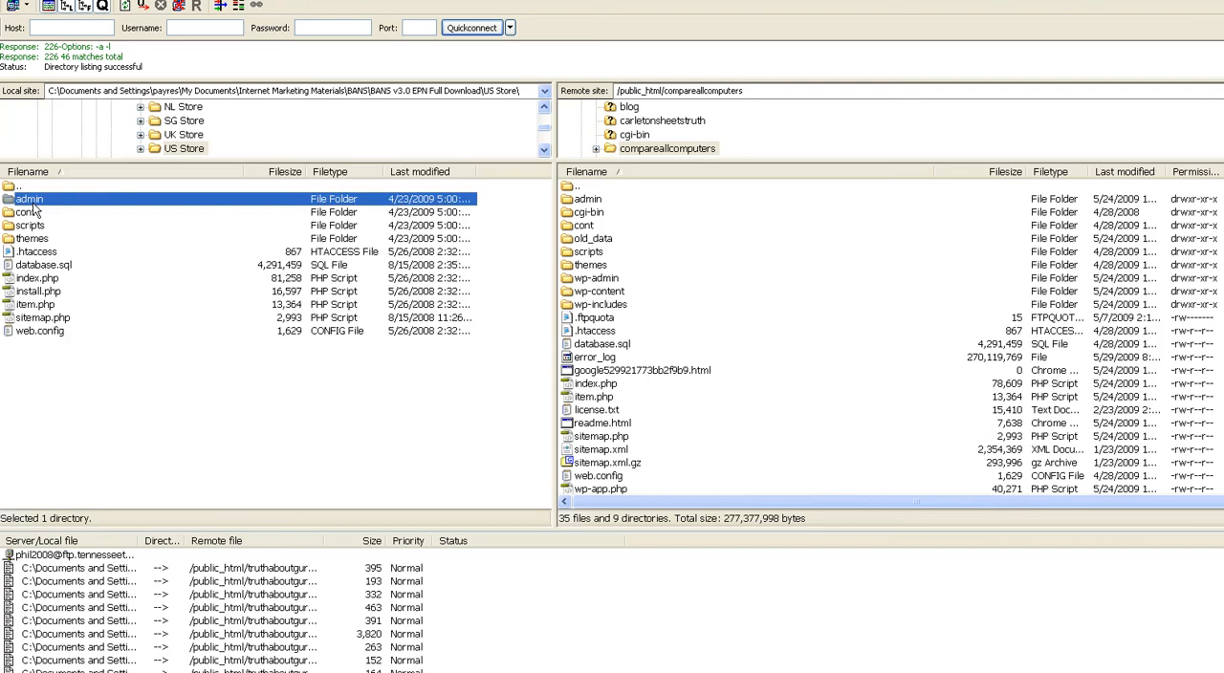
key("shift+Down")
key("shift+Down")
key("shift+Down")
key("shift+Down")
key("shift+Down")
key("shift+Down")
key("shift+Down")
key("shift+Down")
key("shift+Down")
key("shift+Down")
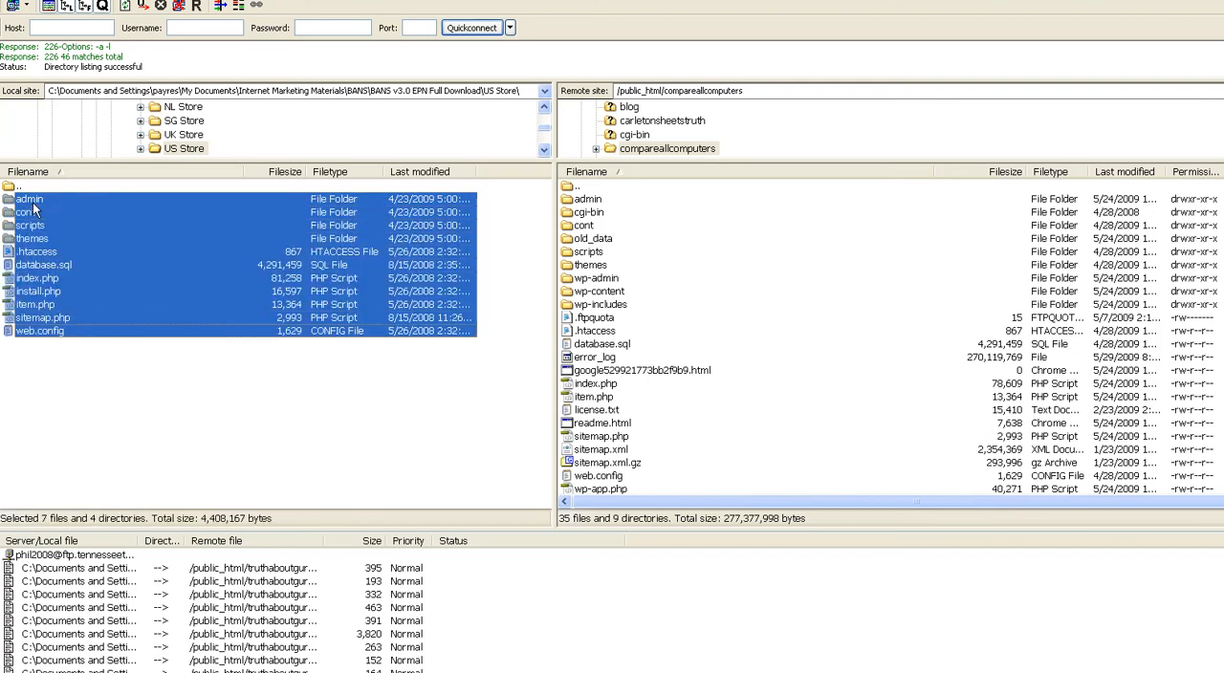
right_click(33, 208)
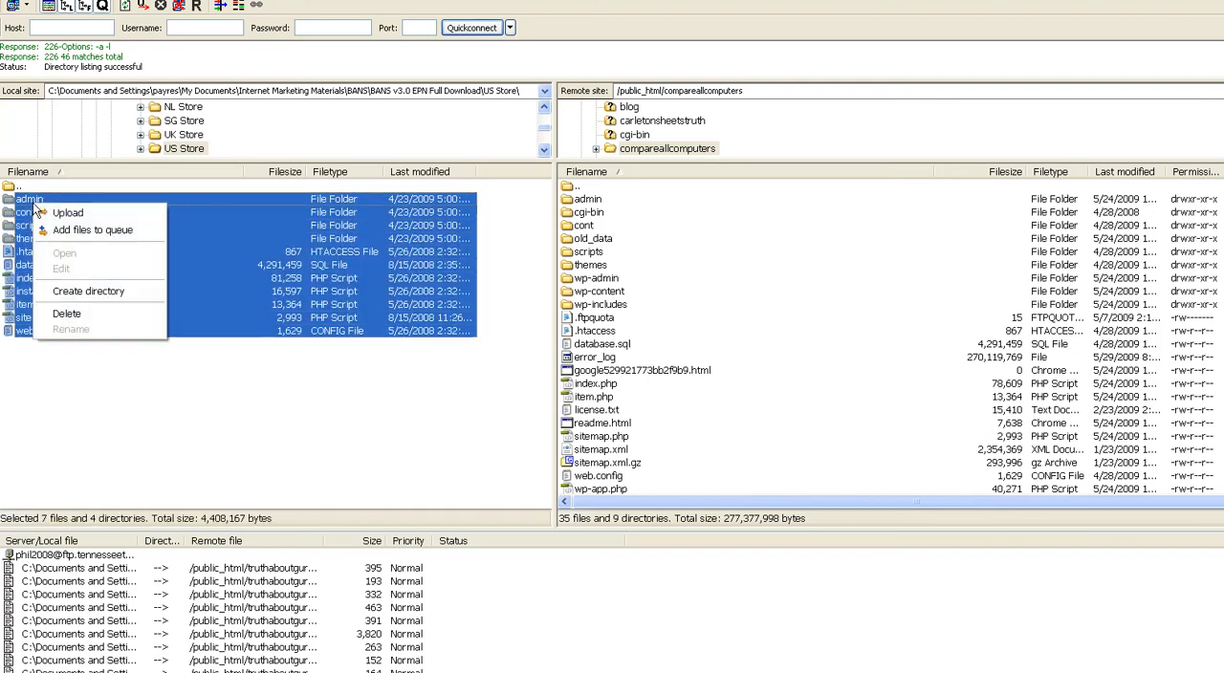
left_click(87, 216)
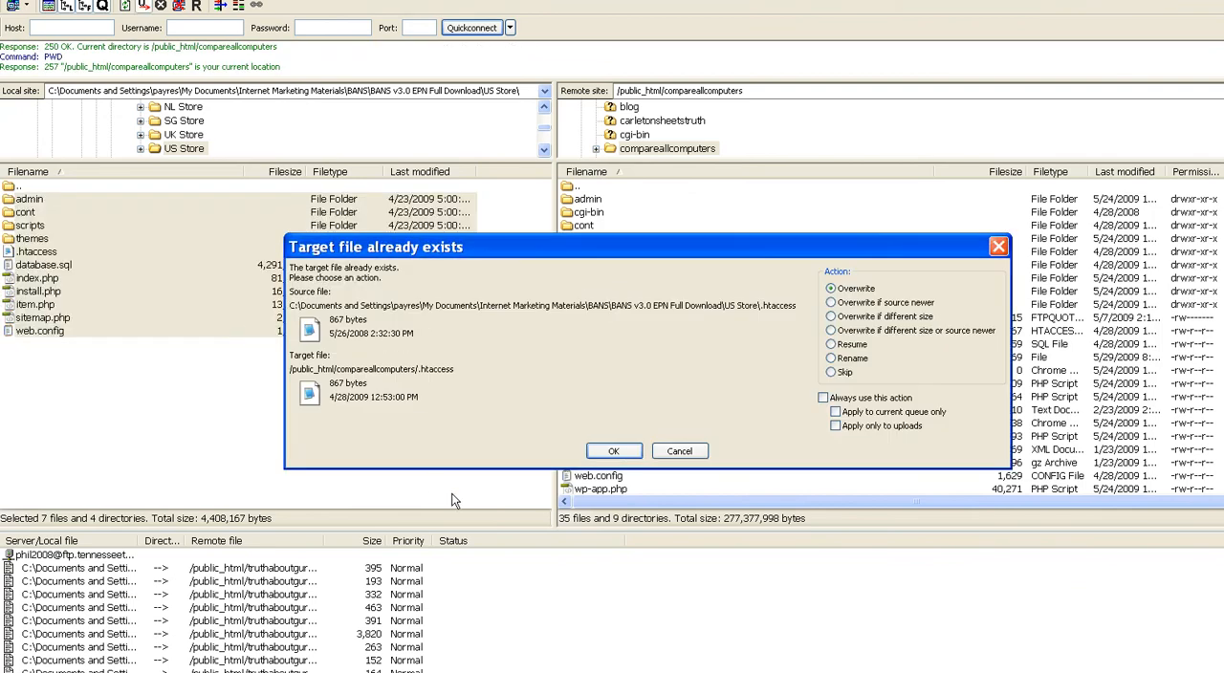
Step: Resolve the existing-file conflicts with Overwrite and always use this action for the upload
left_click(823, 398)
left_click(620, 446)
left_click(620, 447)
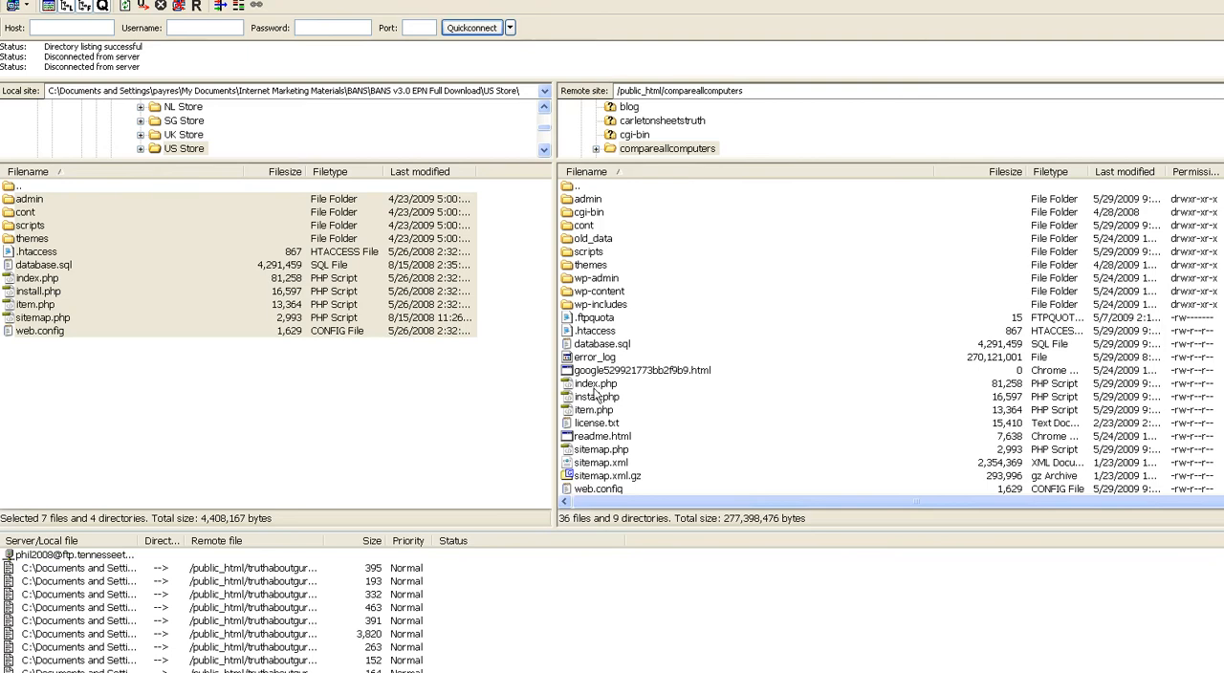
right_click(603, 306)
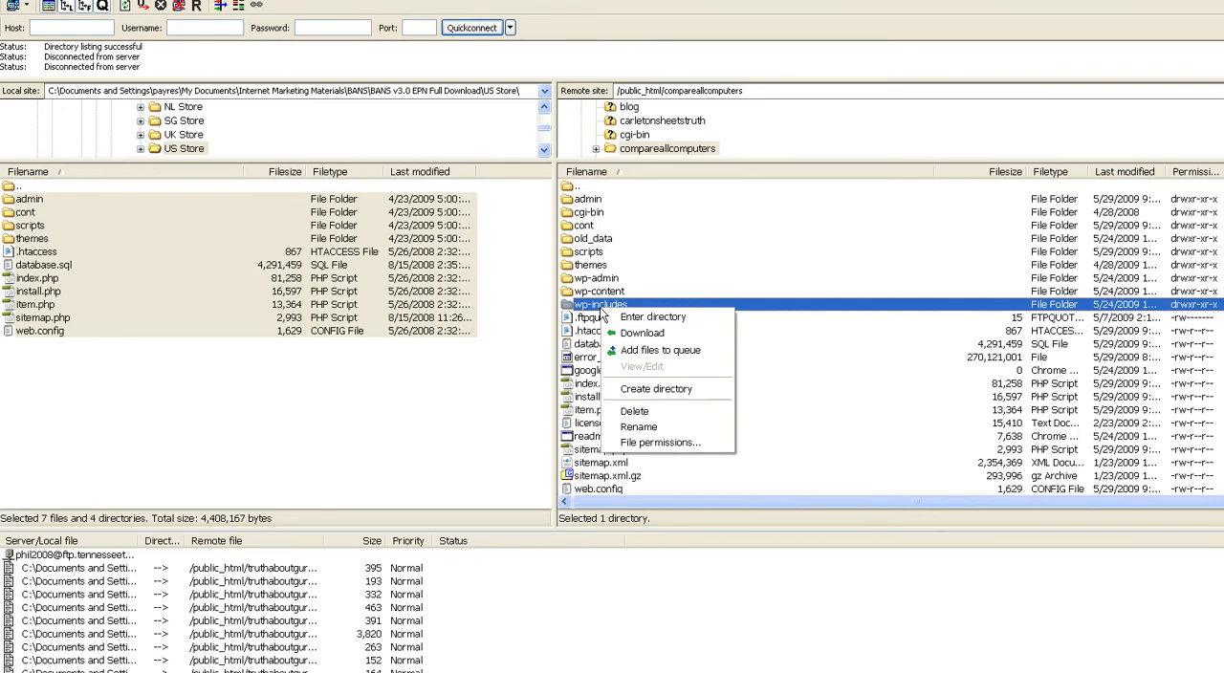
left_click(660, 443)
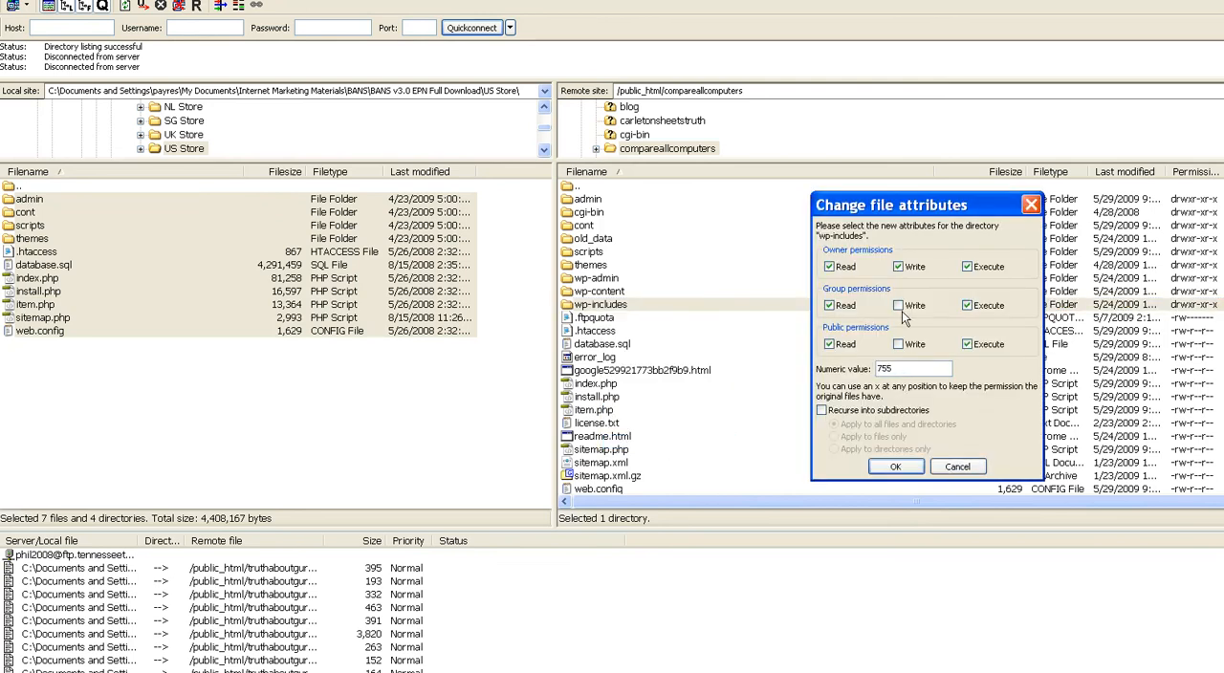
left_click(960, 468)
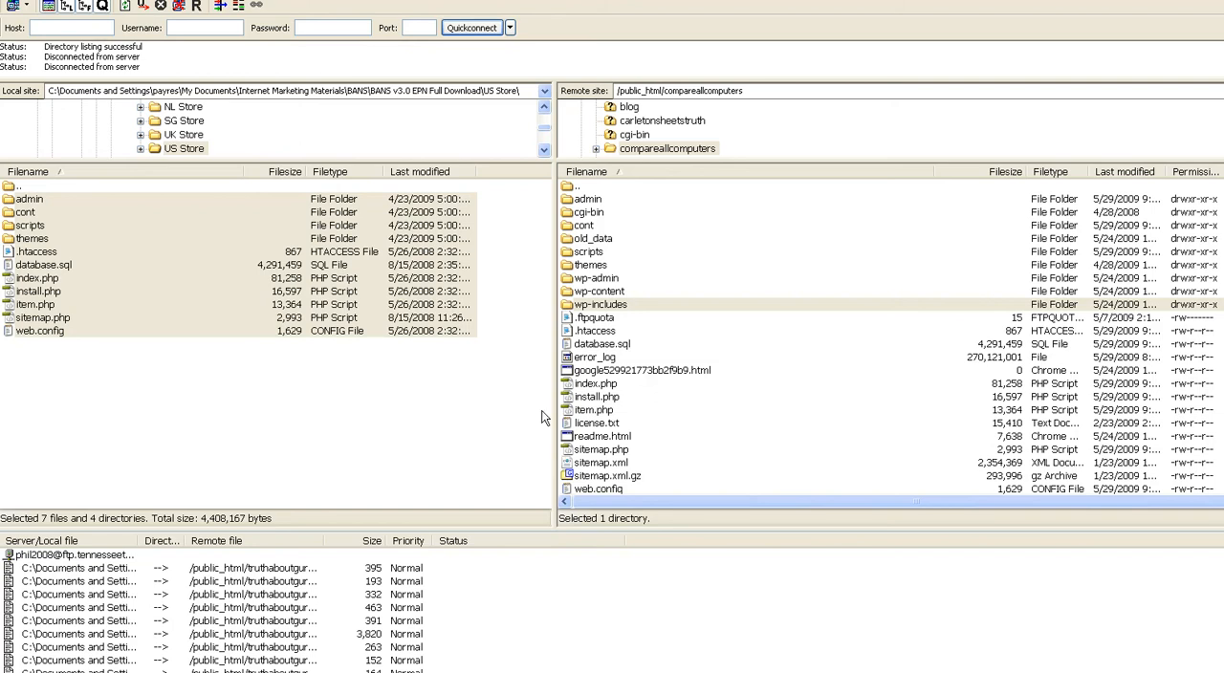
Step: Set the file permissions of cont.php in the remote cont folder to 777
double_click(585, 226)
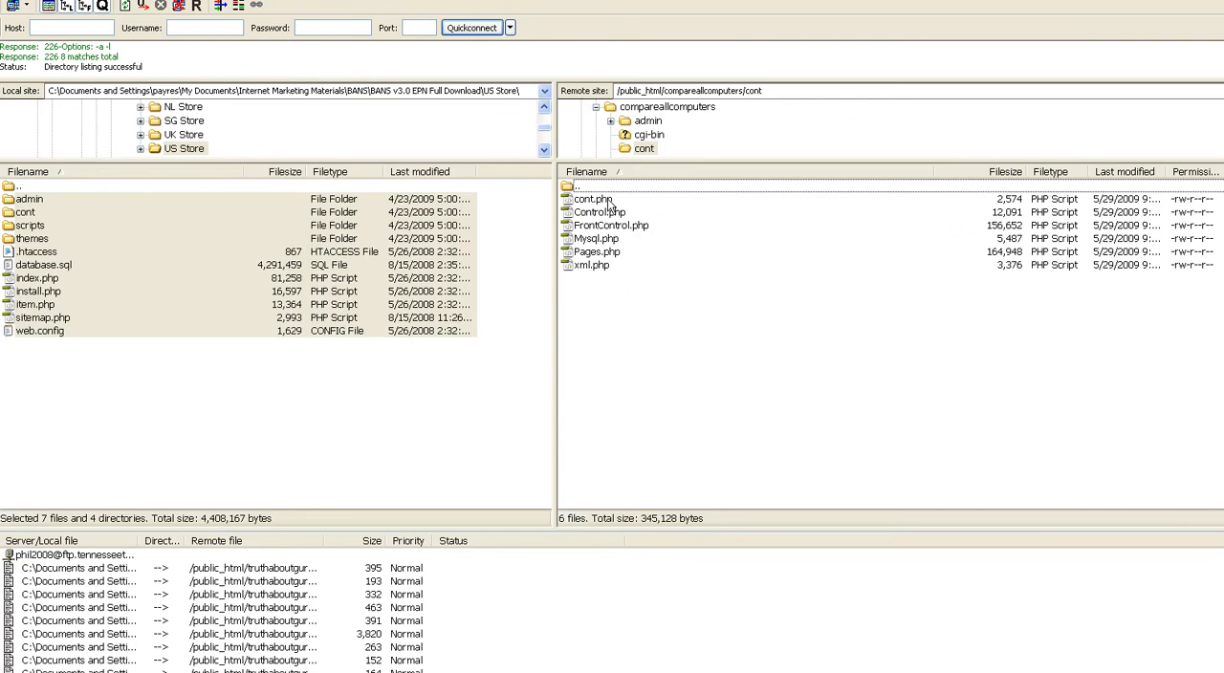
right_click(608, 199)
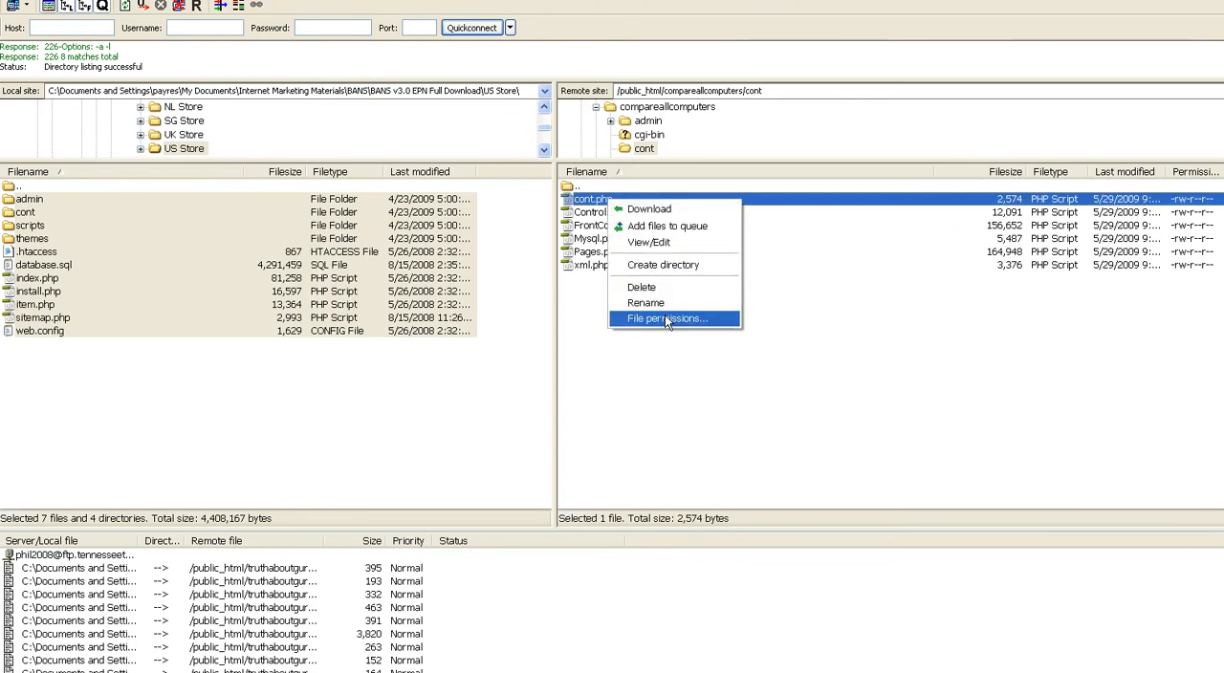
left_click(666, 320)
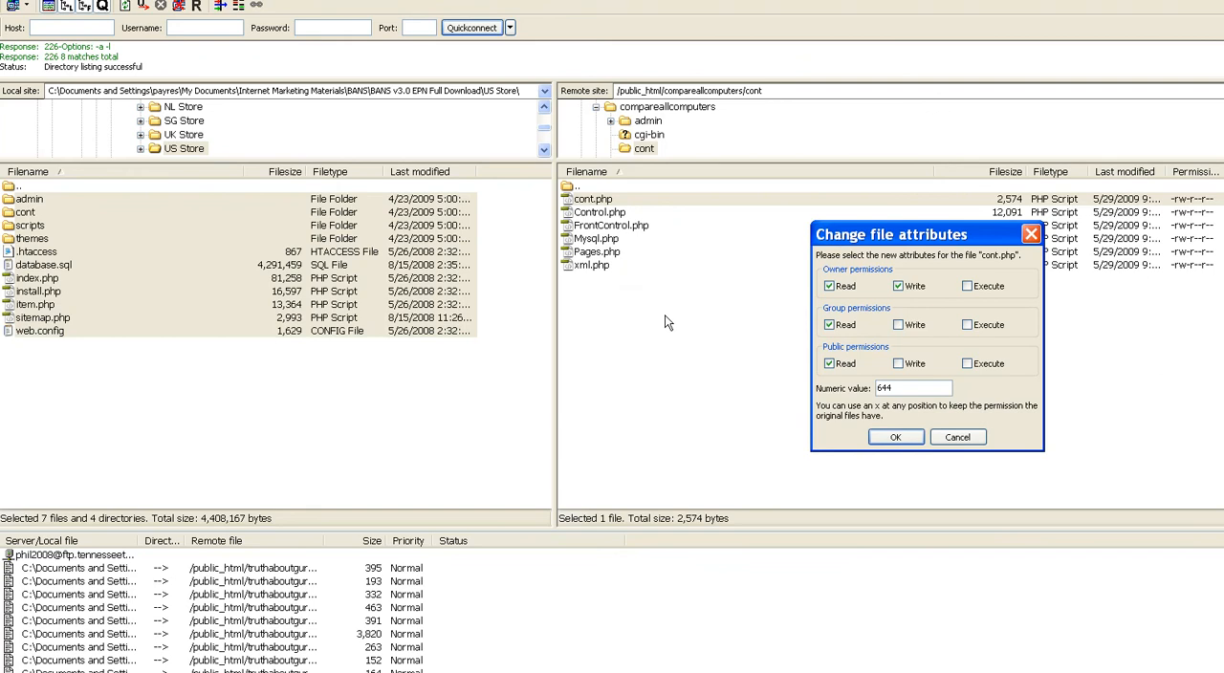
double_click(895, 387)
type("777")
left_click(896, 439)
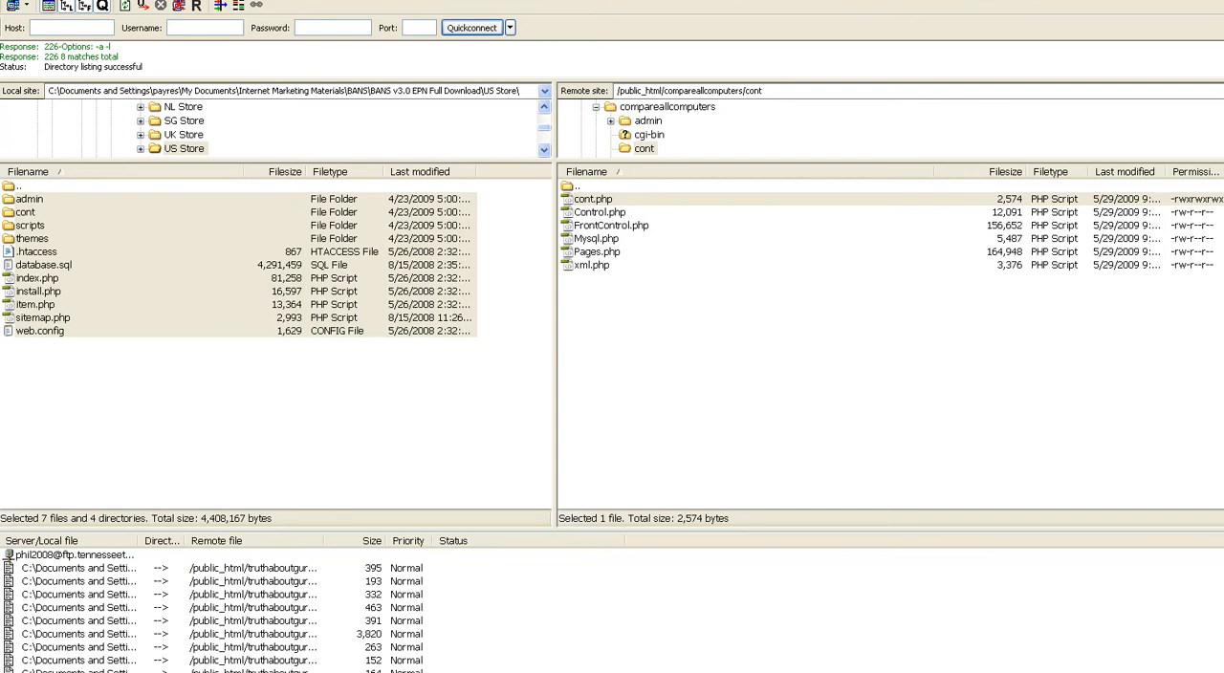
Step: Switch to the BANS installer page in Firefox and continue past Step 1 and the Step 3 database connection page
key("alt+Tab")
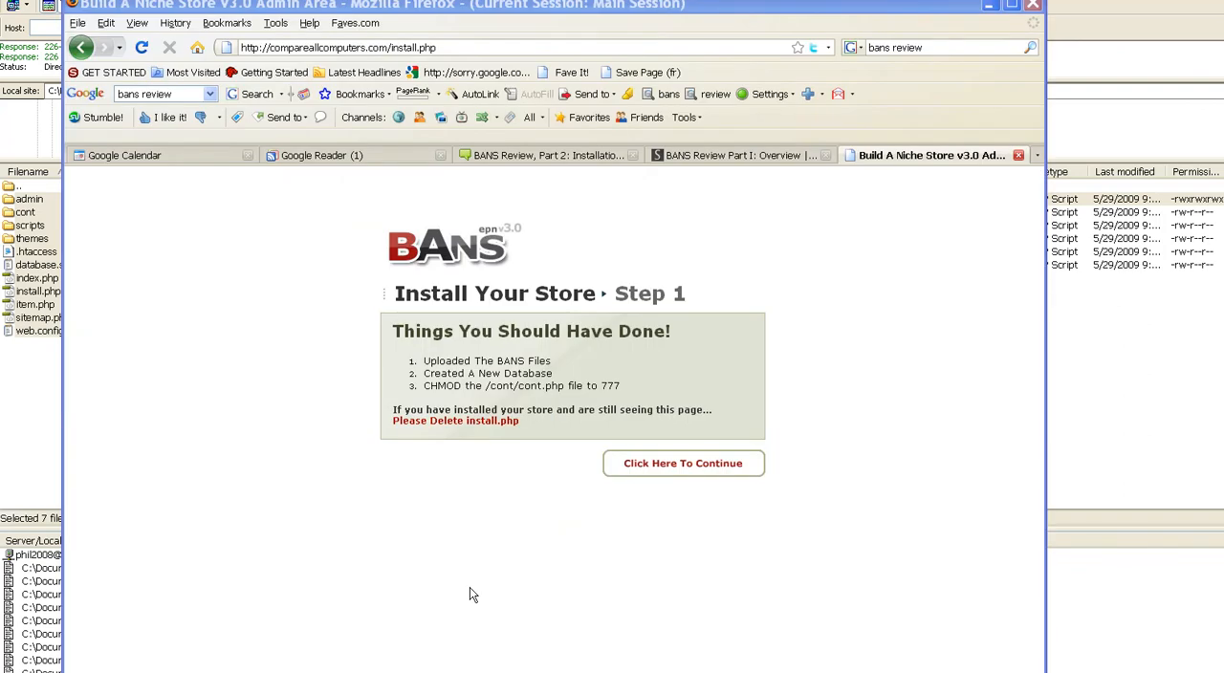
left_click(697, 466)
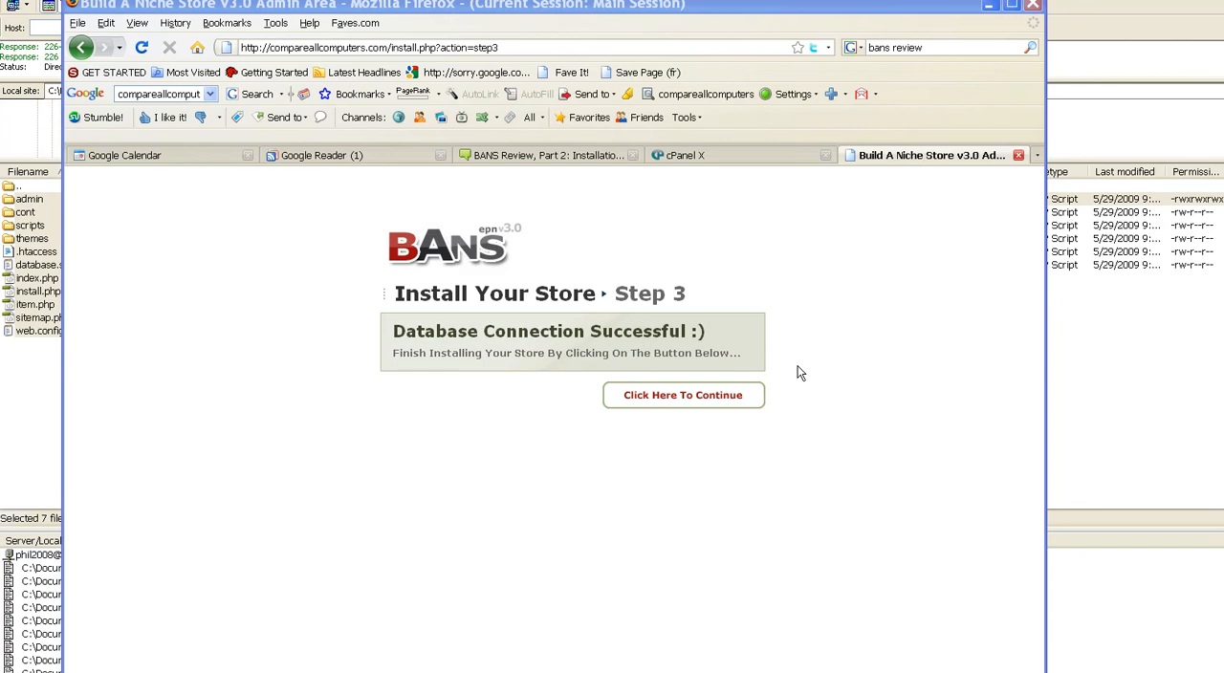
left_click(745, 399)
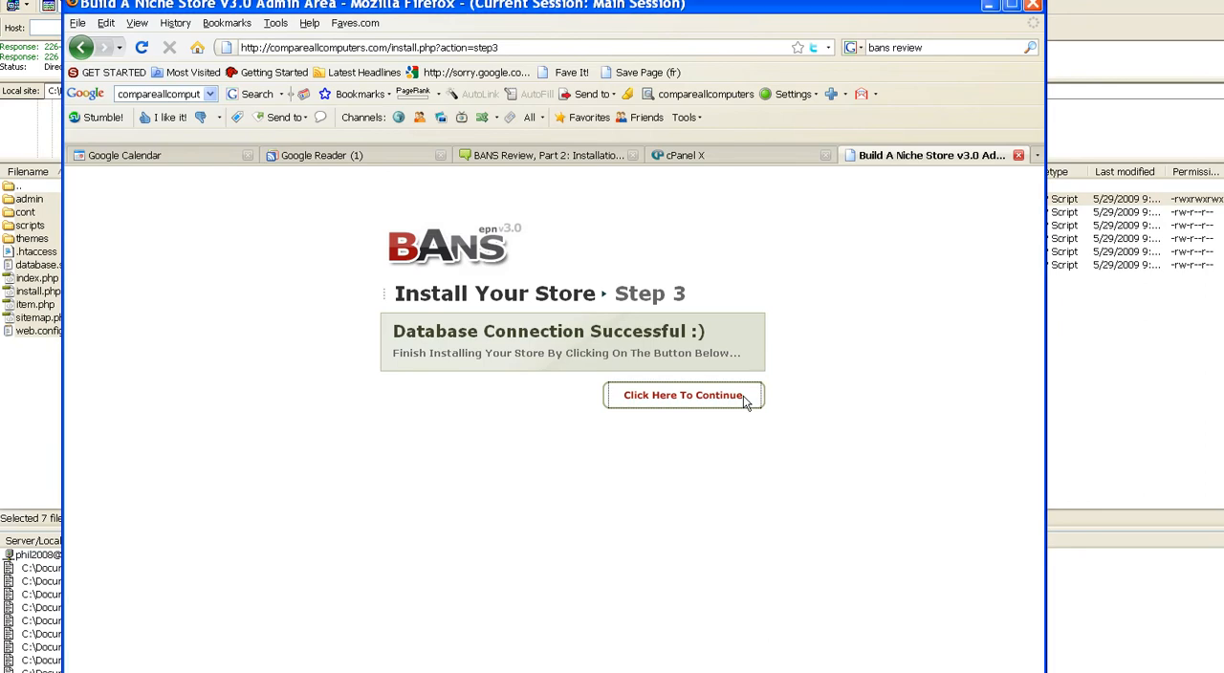